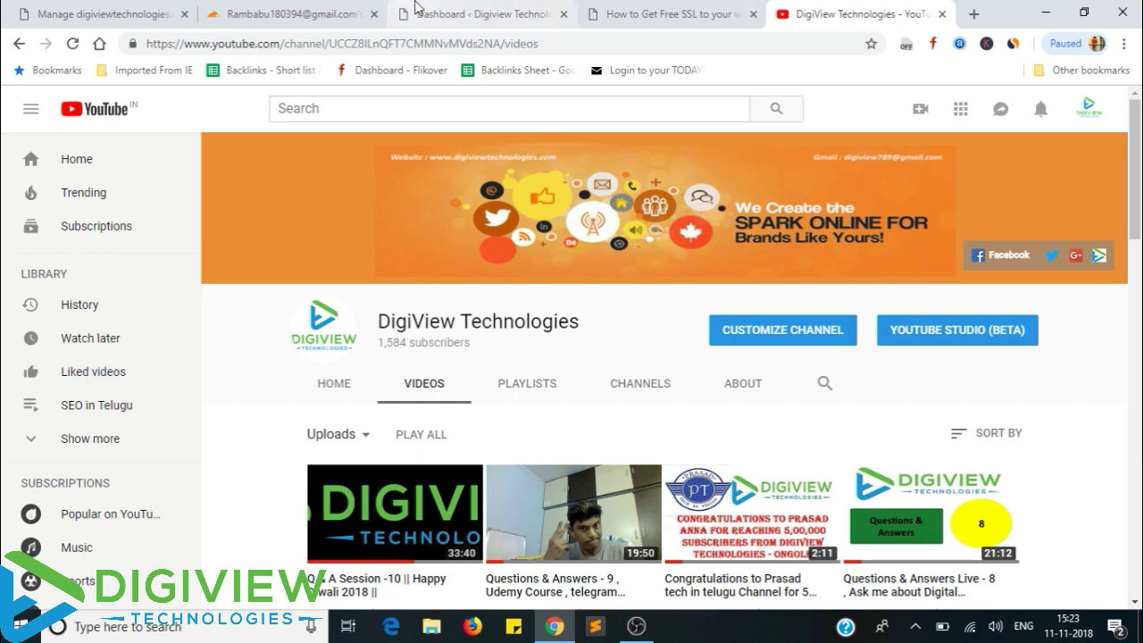
On Cloudflare's Add your site page, enter digiviewtechnologies.com and submit it.
{"action": "left_click", "coordinate": [611, 11]}
{"action": "left_click", "coordinate": [428, 11]}
{"action": "left_click", "coordinate": [315, 10]}
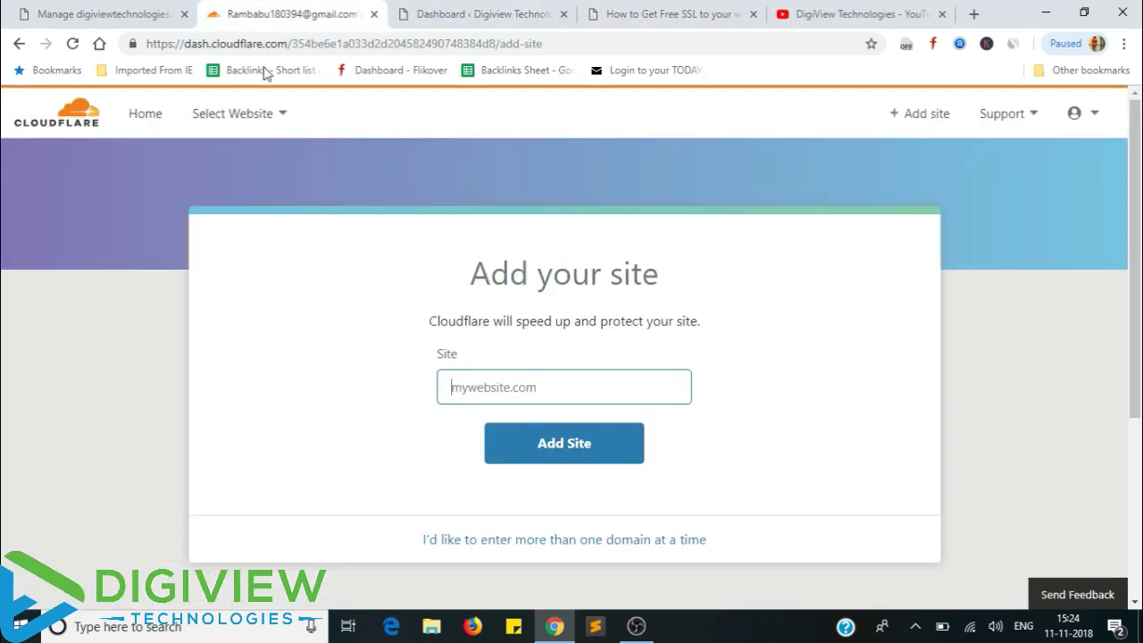
{"action": "left_click_drag", "start_coordinate": [211, 44], "coordinate": [288, 46]}
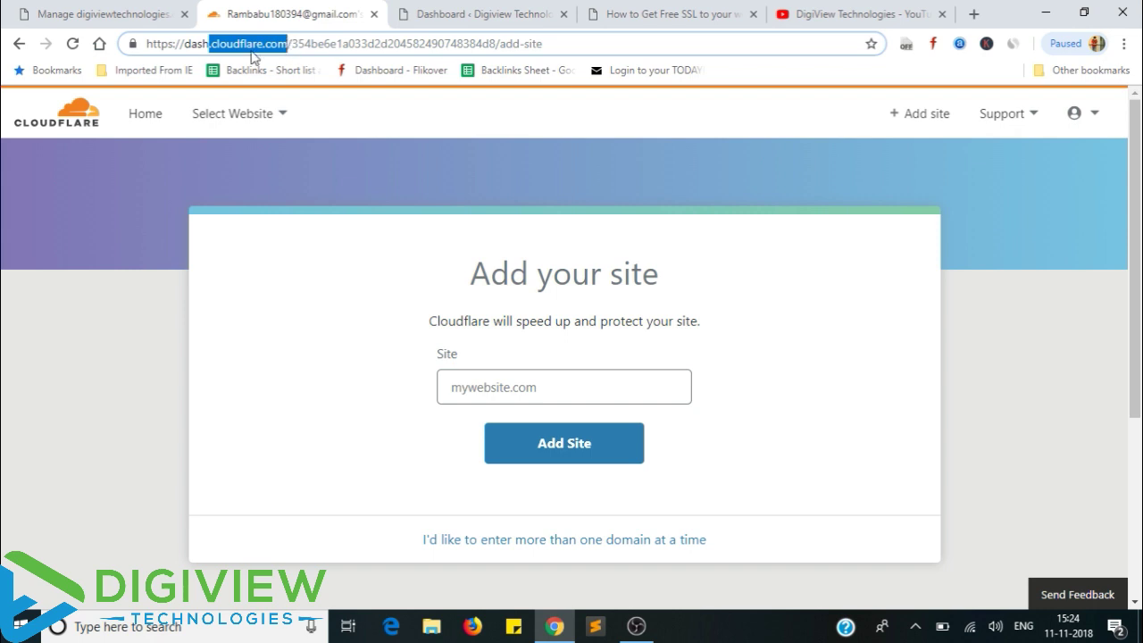
{"action": "left_click", "coordinate": [1078, 334]}
{"action": "scroll", "coordinate": [1078, 334], "scroll_direction": "down", "scroll_amount": 1}
{"action": "scroll", "coordinate": [245, 273], "scroll_direction": "down", "scroll_amount": 3}
{"action": "scroll", "coordinate": [258, 283], "scroll_direction": "up", "scroll_amount": 4}
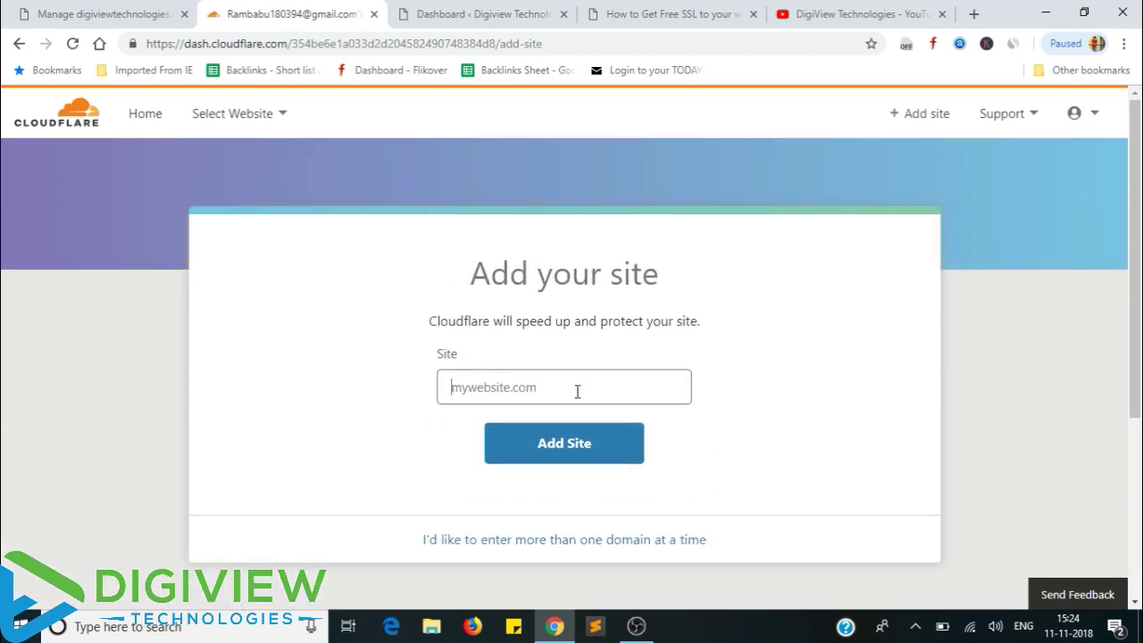
{"action": "left_click", "coordinate": [578, 391]}
{"action": "type", "text": "digiviewtechnologies.com"}
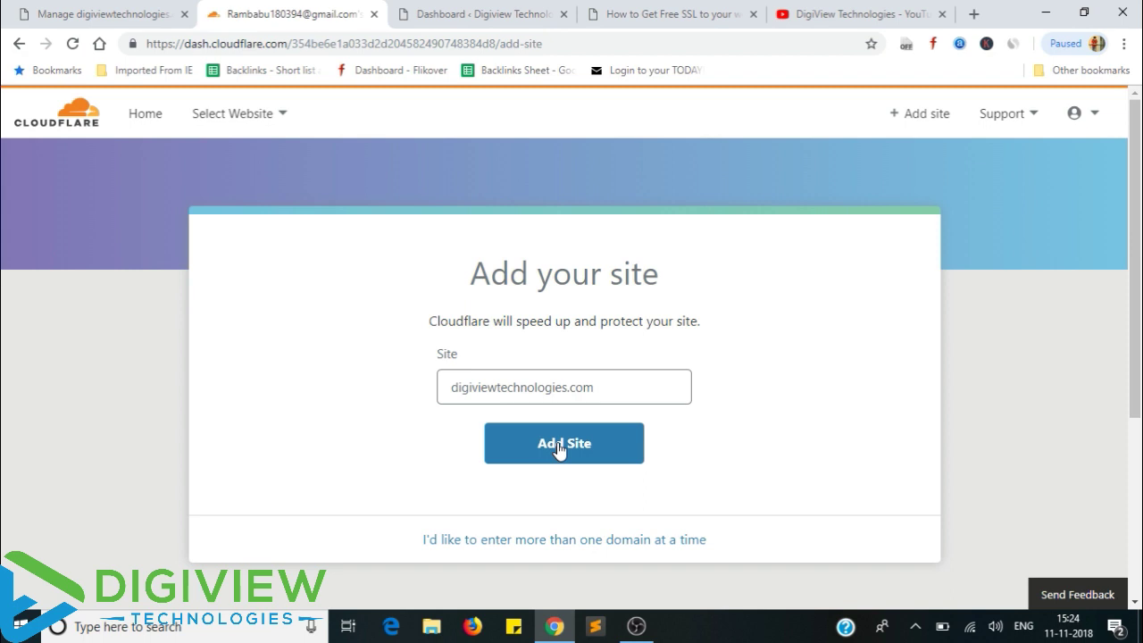
{"action": "left_click", "coordinate": [557, 446]}
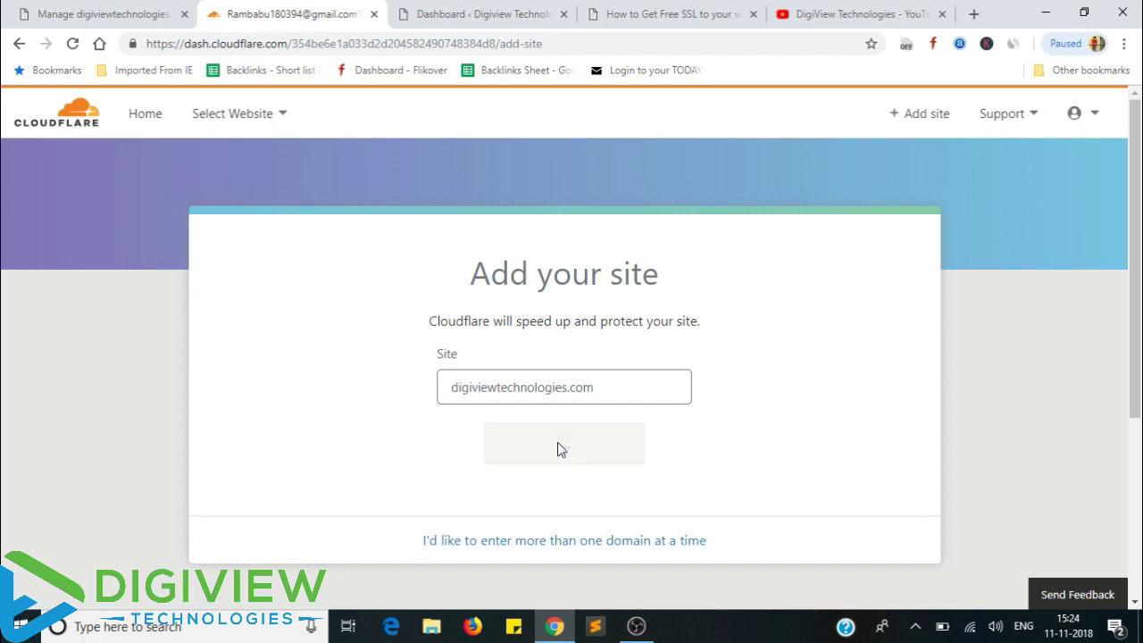
Select the FREE plan and confirm the 1 Free Website subscription.
{"action": "scroll", "coordinate": [570, 425], "scroll_direction": "down", "scroll_amount": 2}
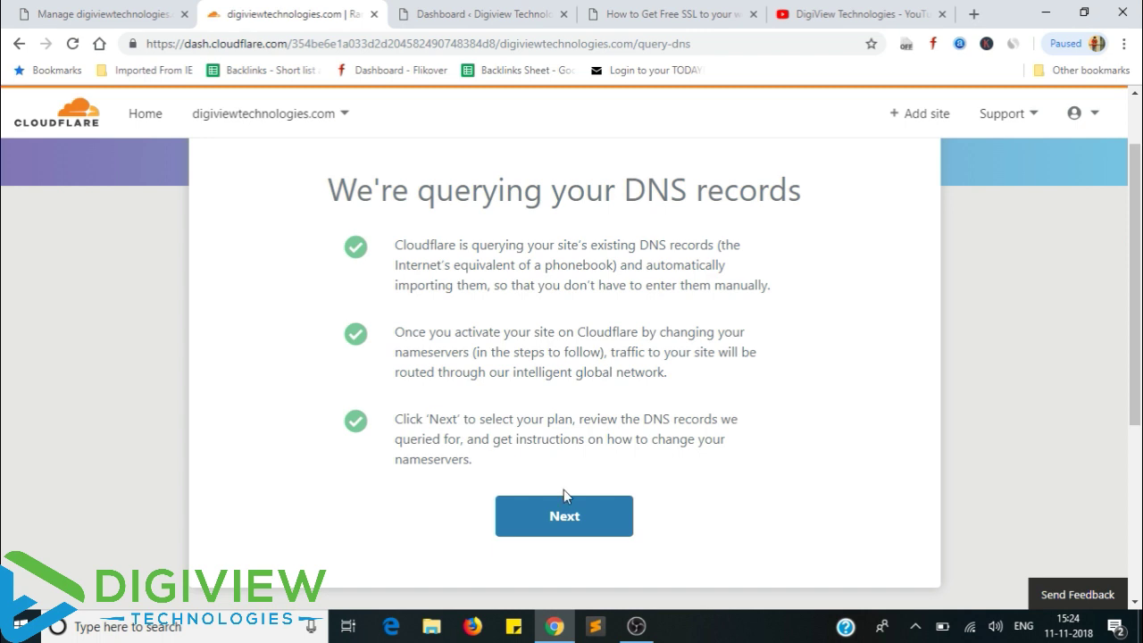
{"action": "left_click", "coordinate": [564, 525]}
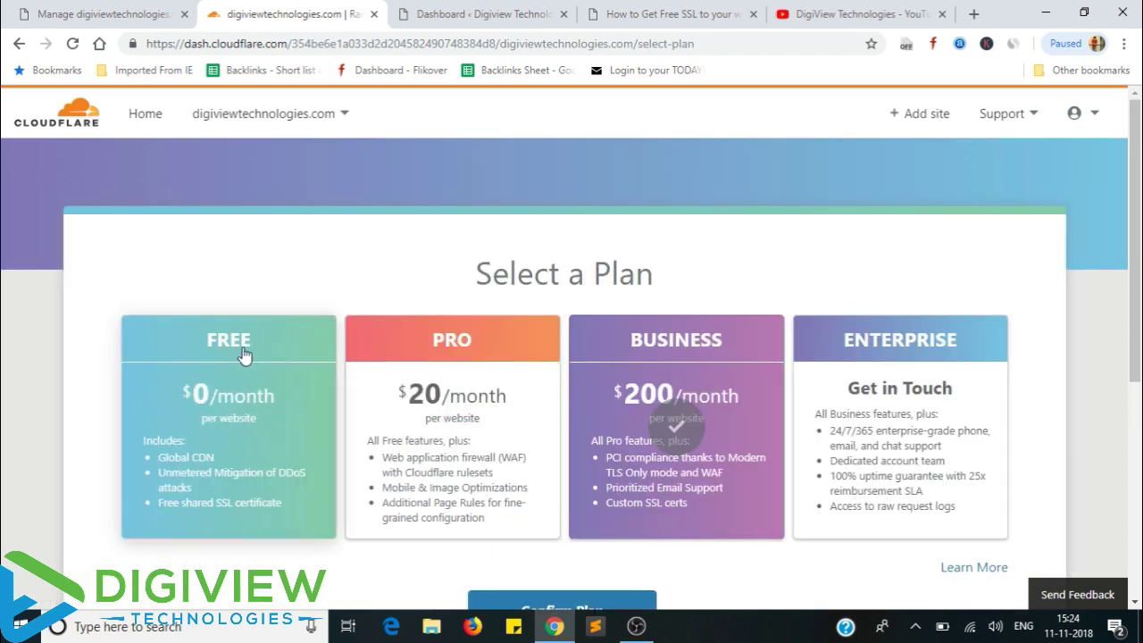
{"action": "left_click", "coordinate": [271, 377]}
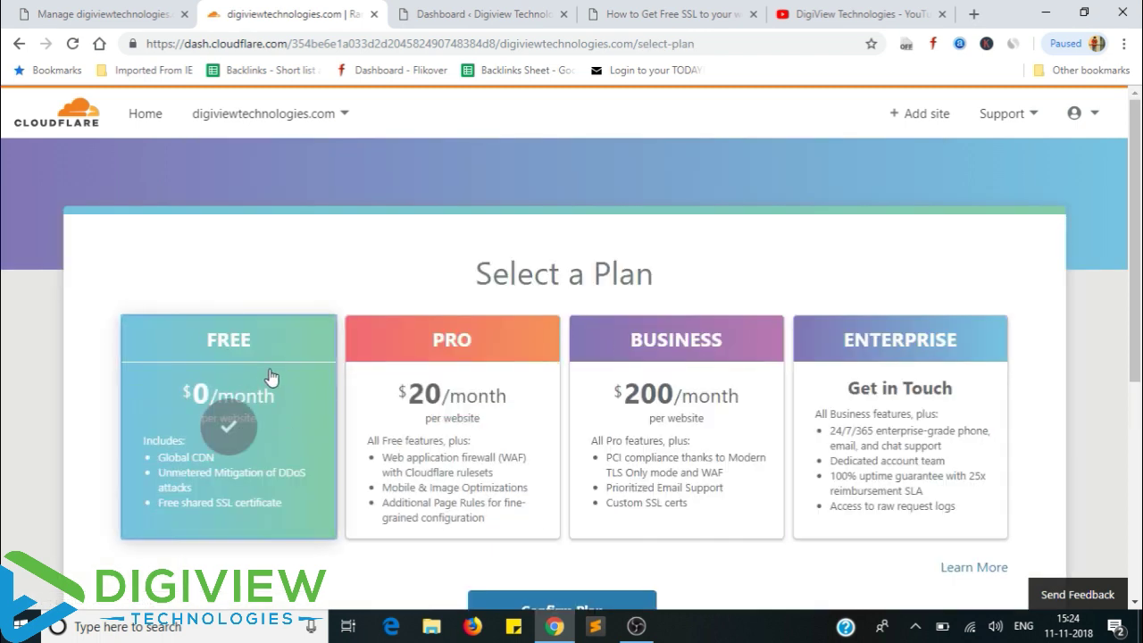
{"action": "scroll", "coordinate": [125, 370], "scroll_direction": "down", "scroll_amount": 1}
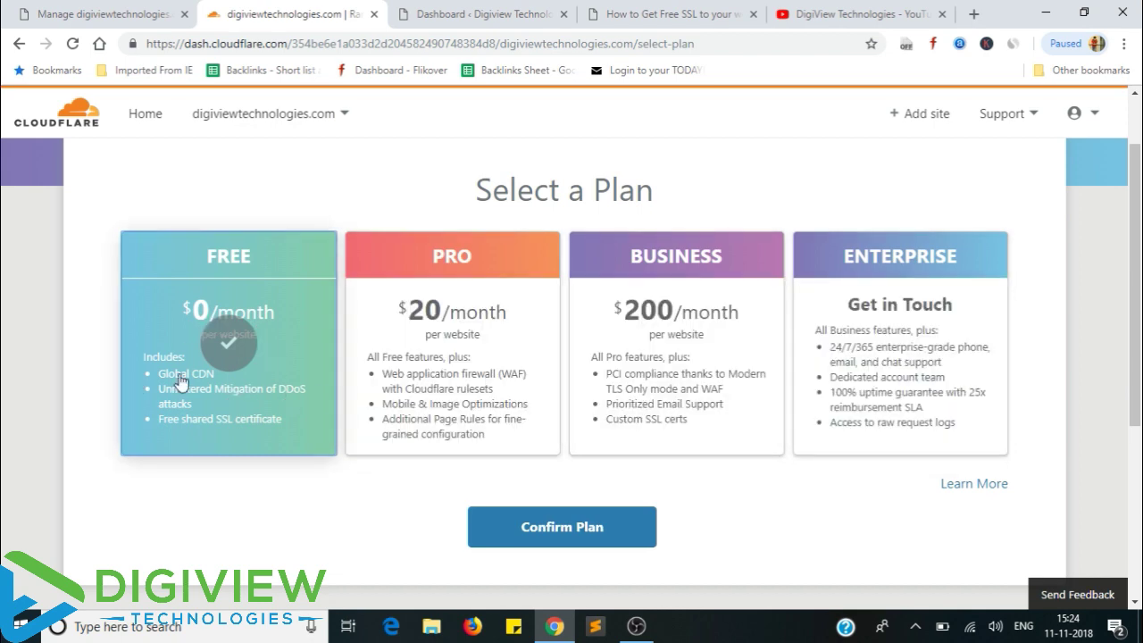
{"action": "left_click", "coordinate": [573, 529]}
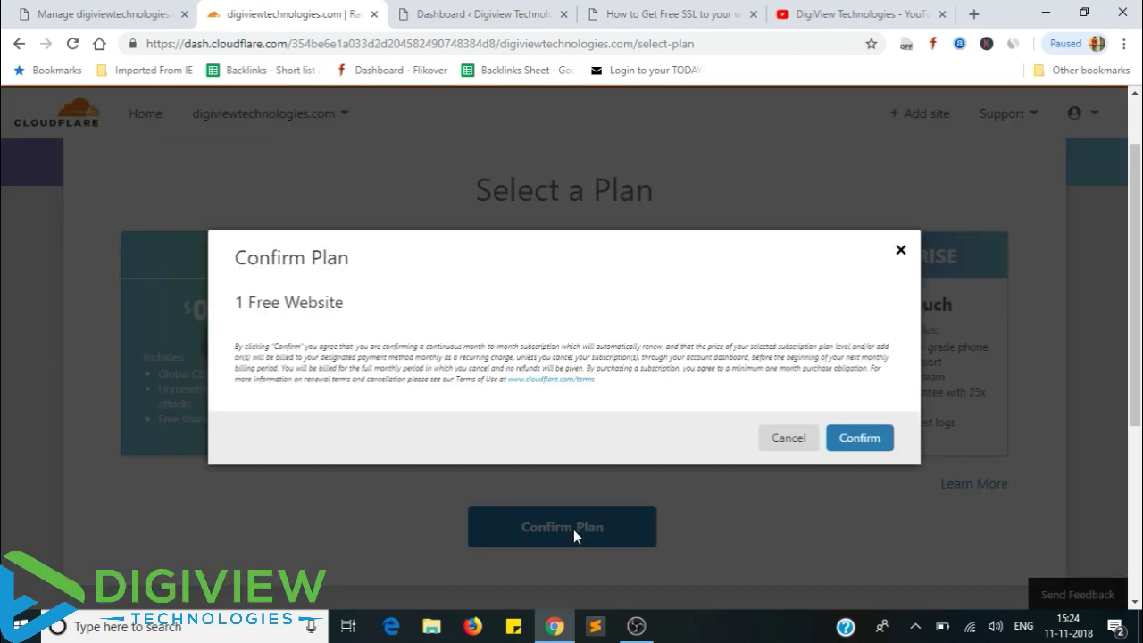
{"action": "left_click", "coordinate": [862, 437]}
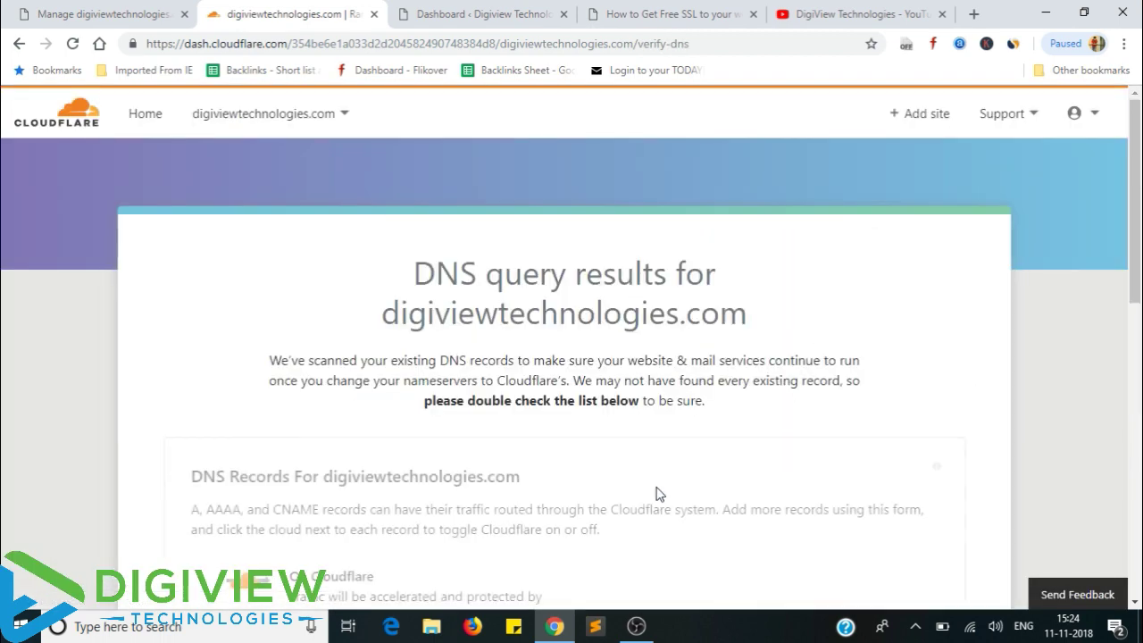
Review the imported DNS records and continue to the nameserver step.
{"action": "scroll", "coordinate": [562, 428], "scroll_direction": "down", "scroll_amount": 6}
{"action": "scroll", "coordinate": [561, 427], "scroll_direction": "down", "scroll_amount": 5}
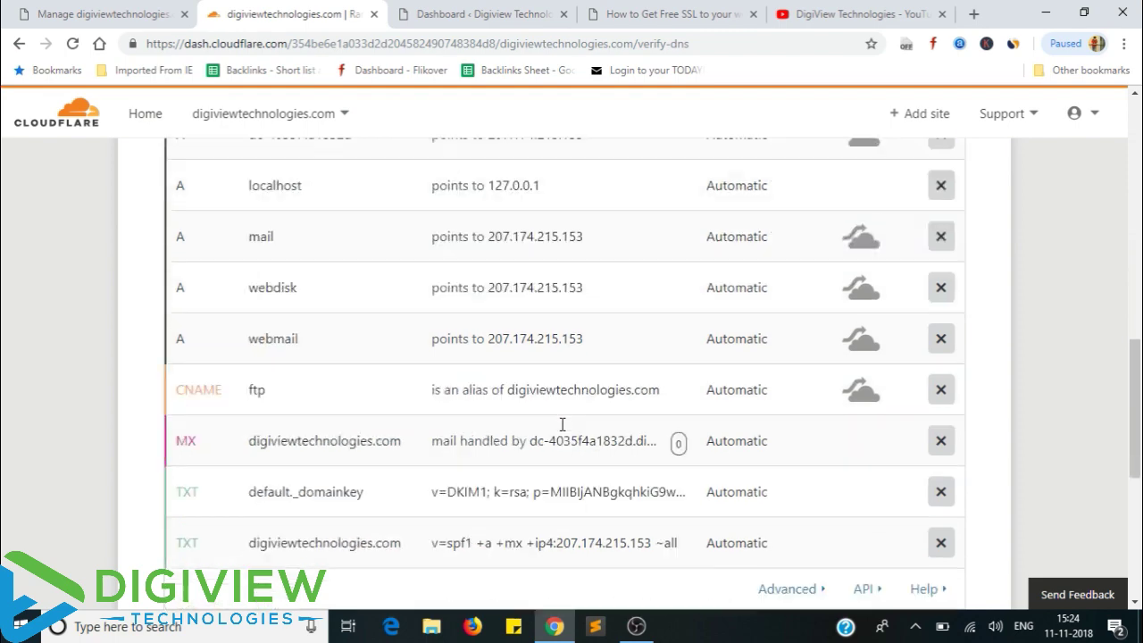
{"action": "scroll", "coordinate": [500, 442], "scroll_direction": "up", "scroll_amount": 4}
{"action": "scroll", "coordinate": [511, 442], "scroll_direction": "up", "scroll_amount": 4}
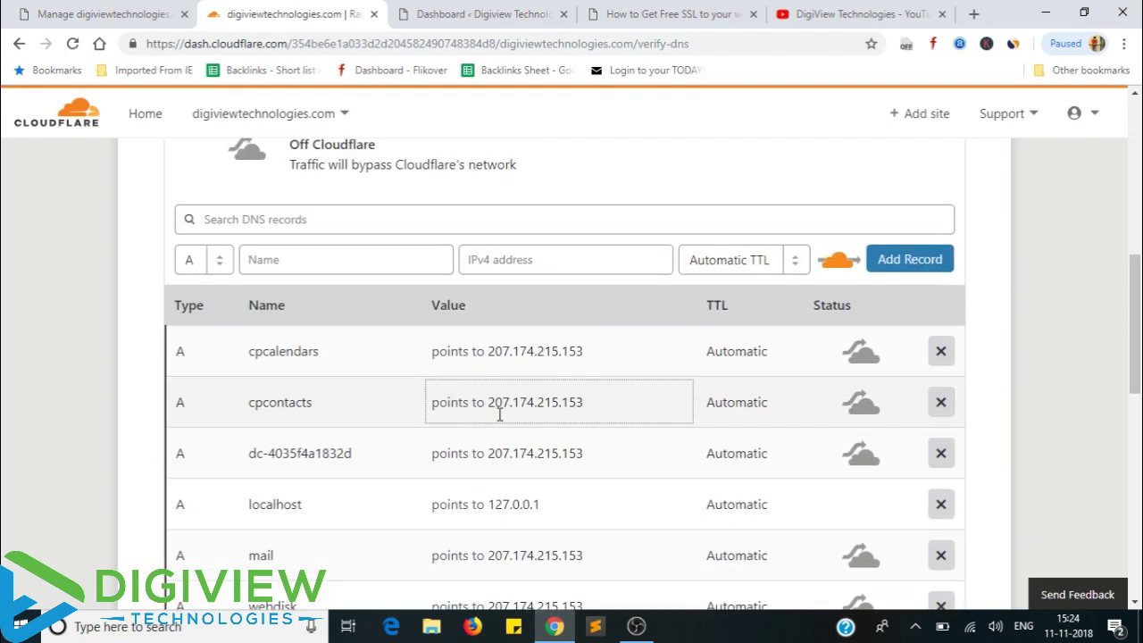
{"action": "scroll", "coordinate": [522, 309], "scroll_direction": "up", "scroll_amount": 4}
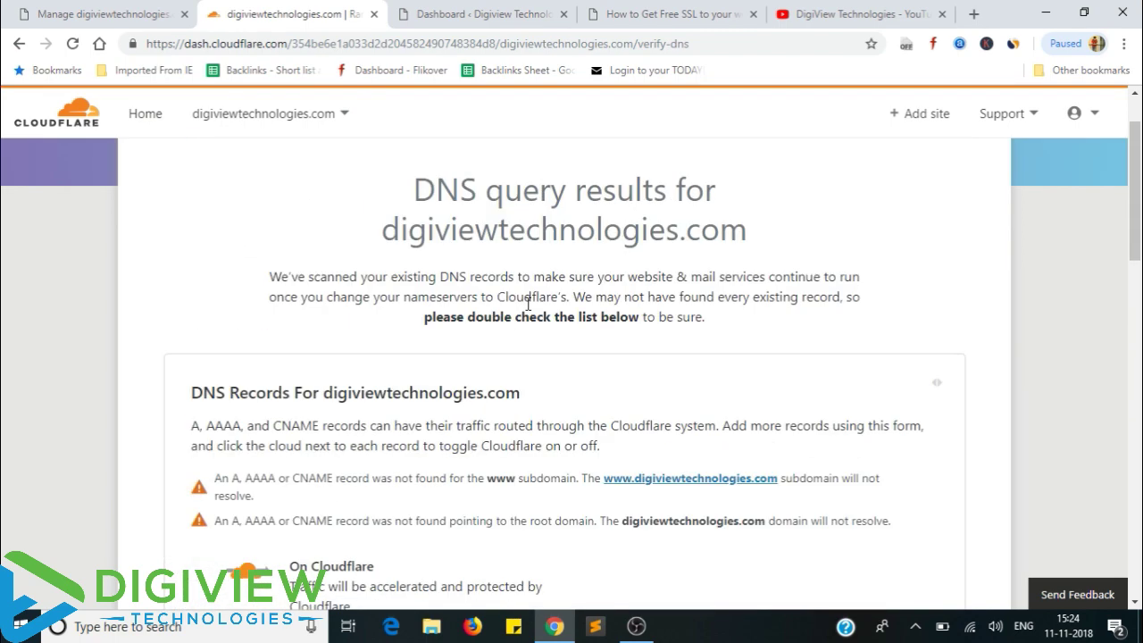
{"action": "scroll", "coordinate": [533, 318], "scroll_direction": "down", "scroll_amount": 4}
{"action": "scroll", "coordinate": [539, 328], "scroll_direction": "up", "scroll_amount": 1}
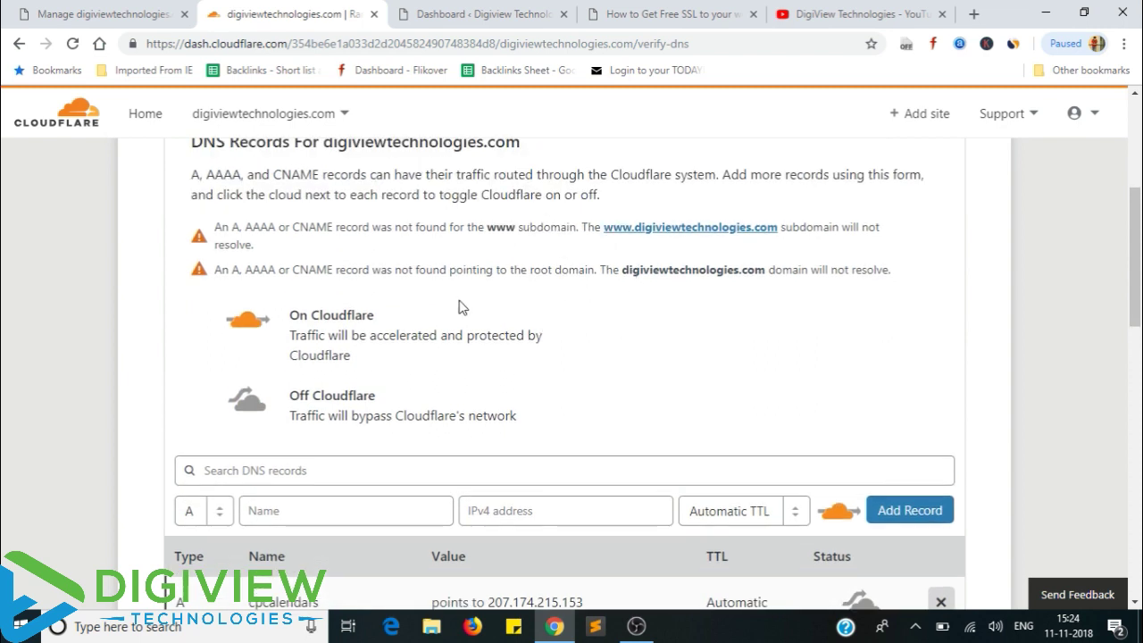
{"action": "left_click_drag", "start_coordinate": [294, 344], "coordinate": [467, 383]}
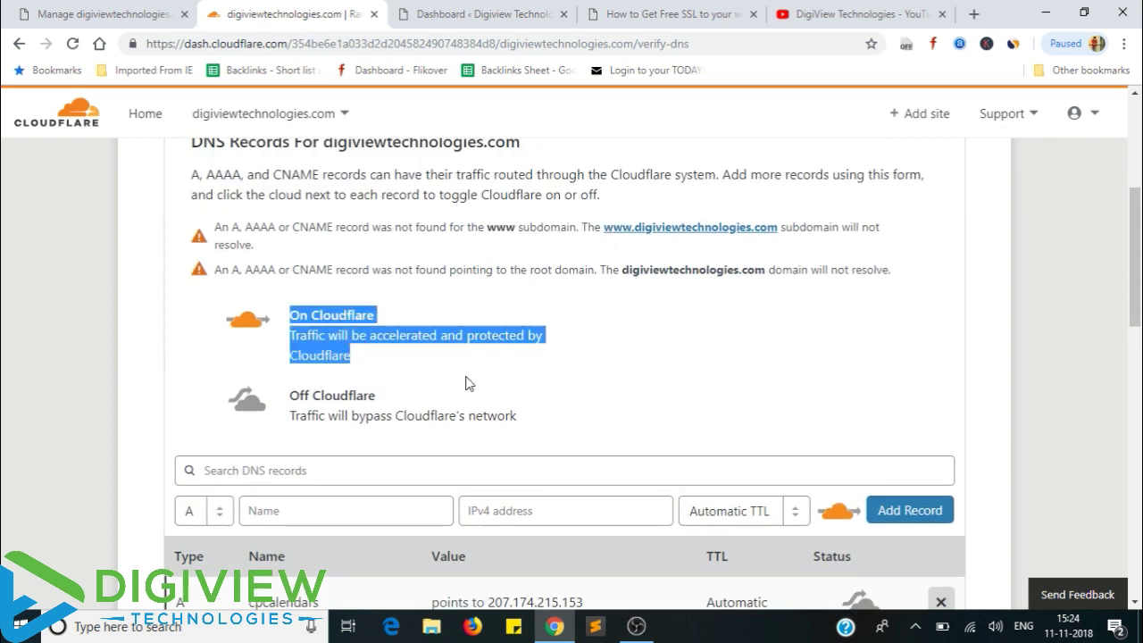
{"action": "left_click", "coordinate": [473, 384]}
{"action": "scroll", "coordinate": [504, 384], "scroll_direction": "up", "scroll_amount": 1}
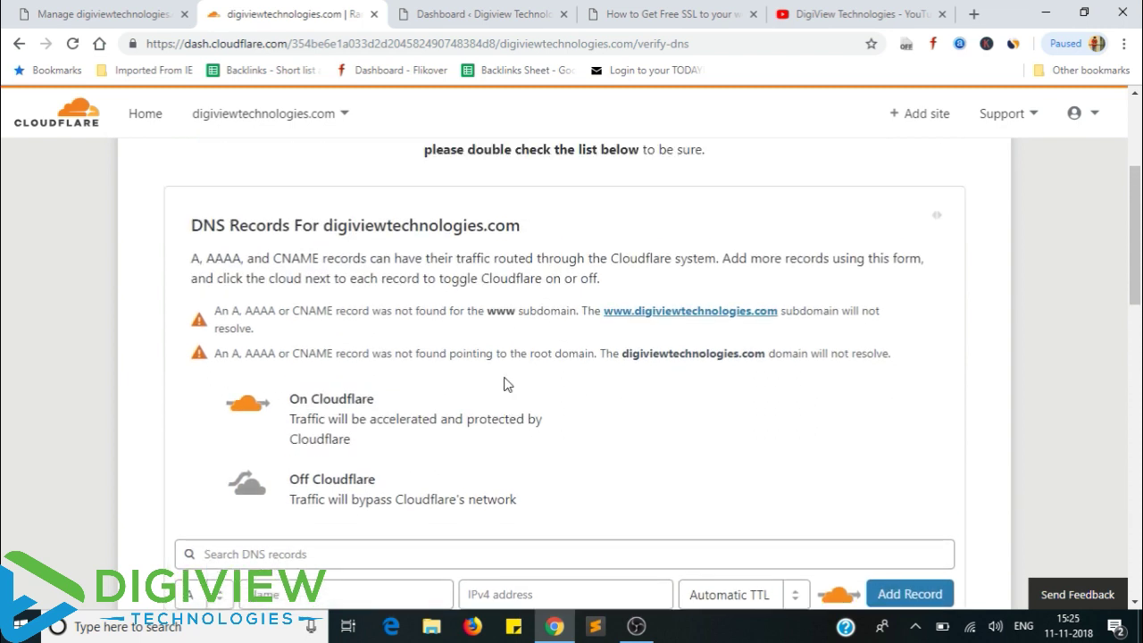
{"action": "scroll", "coordinate": [562, 418], "scroll_direction": "up", "scroll_amount": 1}
{"action": "scroll", "coordinate": [607, 416], "scroll_direction": "down", "scroll_amount": 15}
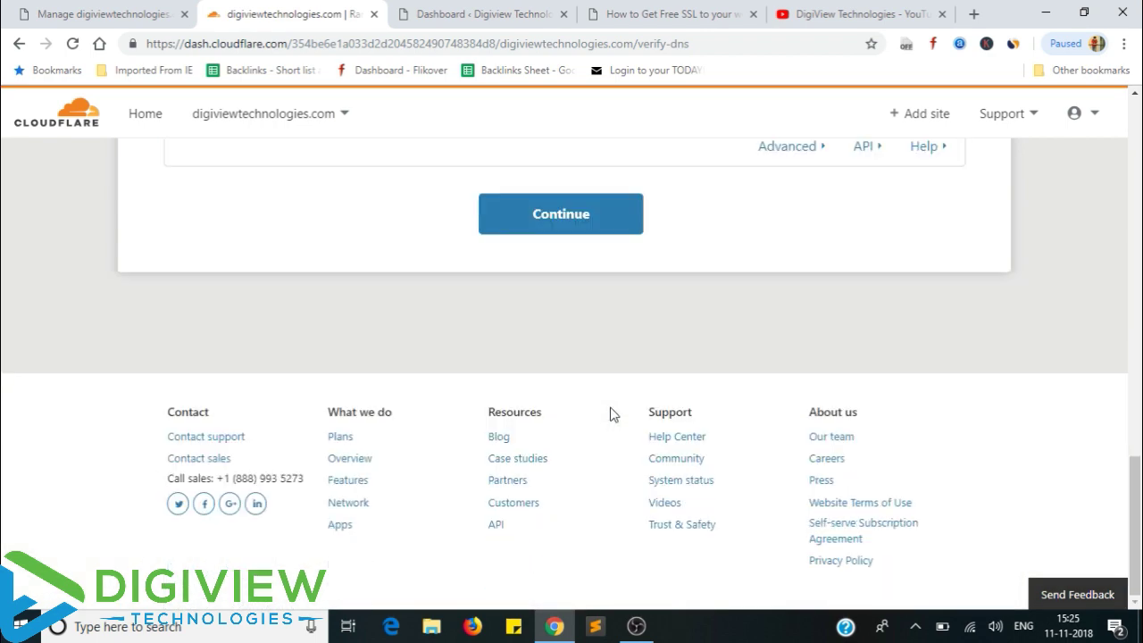
{"action": "scroll", "coordinate": [610, 413], "scroll_direction": "up", "scroll_amount": 2}
{"action": "left_click", "coordinate": [562, 397]}
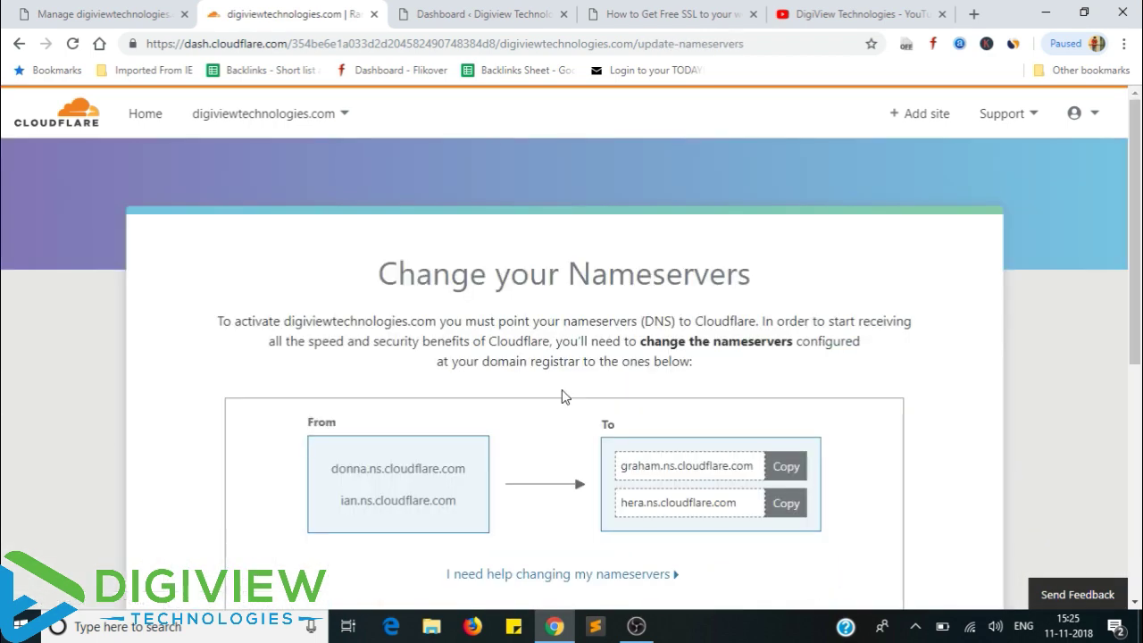
Review the current nameservers donna.ns.cloudflare.com and ian.ns.cloudflare.com.
{"action": "scroll", "coordinate": [562, 397], "scroll_direction": "down", "scroll_amount": 1}
{"action": "left_click_drag", "start_coordinate": [334, 386], "coordinate": [466, 386]}
{"action": "left_click_drag", "start_coordinate": [470, 427], "coordinate": [339, 416]}
{"action": "left_click", "coordinate": [329, 433]}
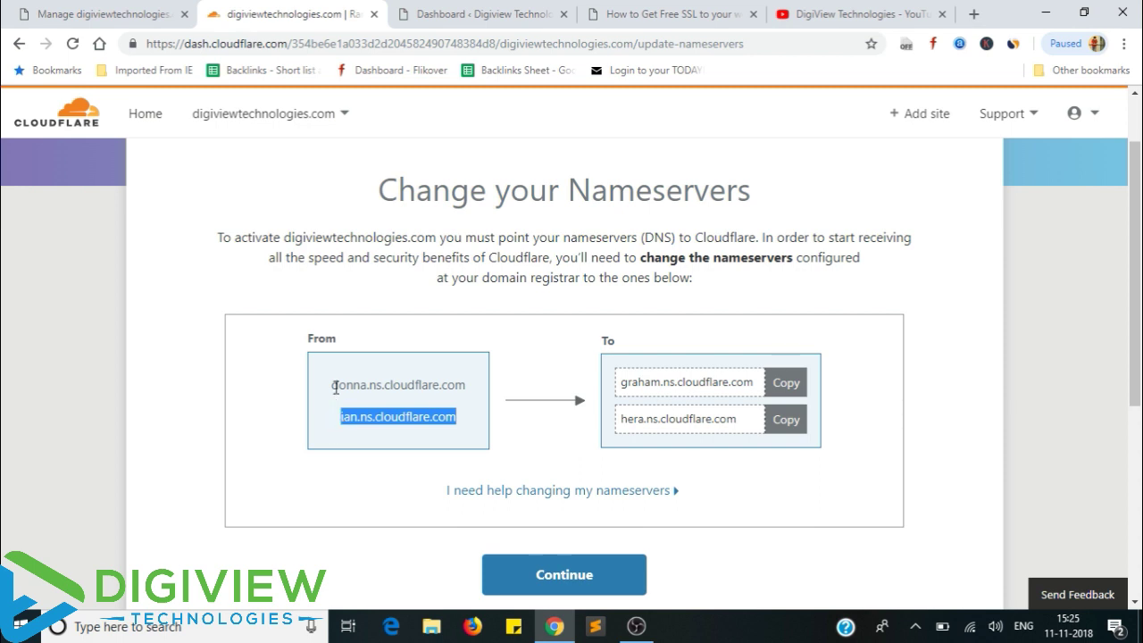
{"action": "mouse_move", "coordinate": [335, 385]}
{"action": "left_mouse_down"}
{"action": "mouse_move", "coordinate": [446, 384]}
{"action": "mouse_move", "coordinate": [459, 408]}
{"action": "mouse_move", "coordinate": [439, 419]}
{"action": "mouse_move", "coordinate": [337, 402]}
{"action": "left_mouse_up"}
{"action": "left_click", "coordinate": [581, 401]}
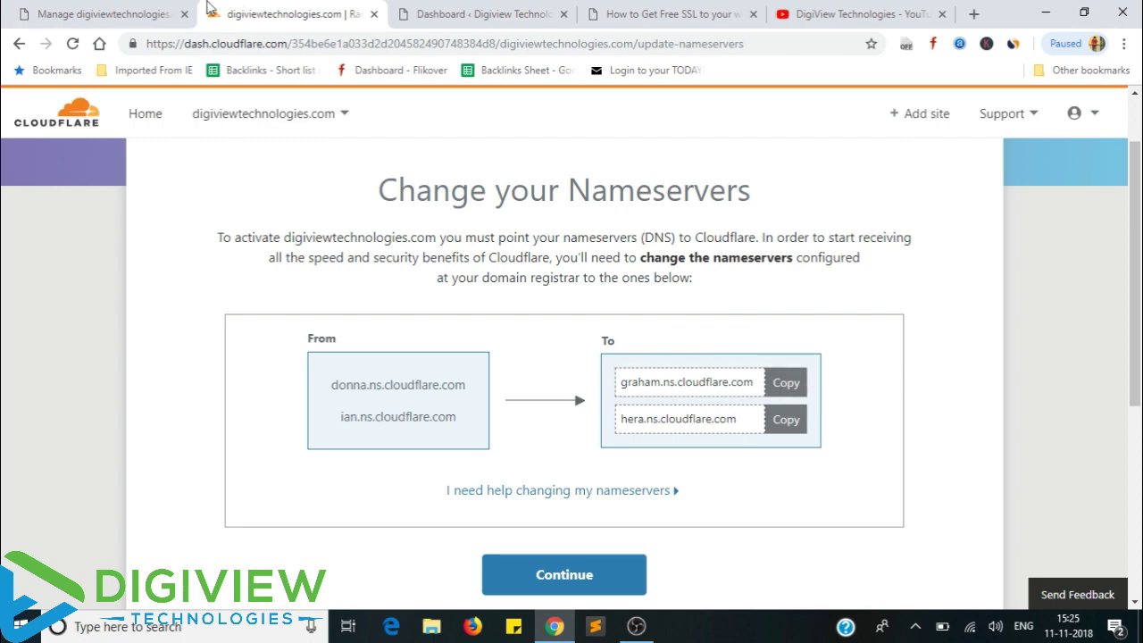
Check the registrar's Name Server 1 and 2 fields, then confirm the nameserver change in Cloudflare.
{"action": "left_click", "coordinate": [116, 9]}
{"action": "left_click", "coordinate": [551, 231]}
{"action": "left_click", "coordinate": [545, 262]}
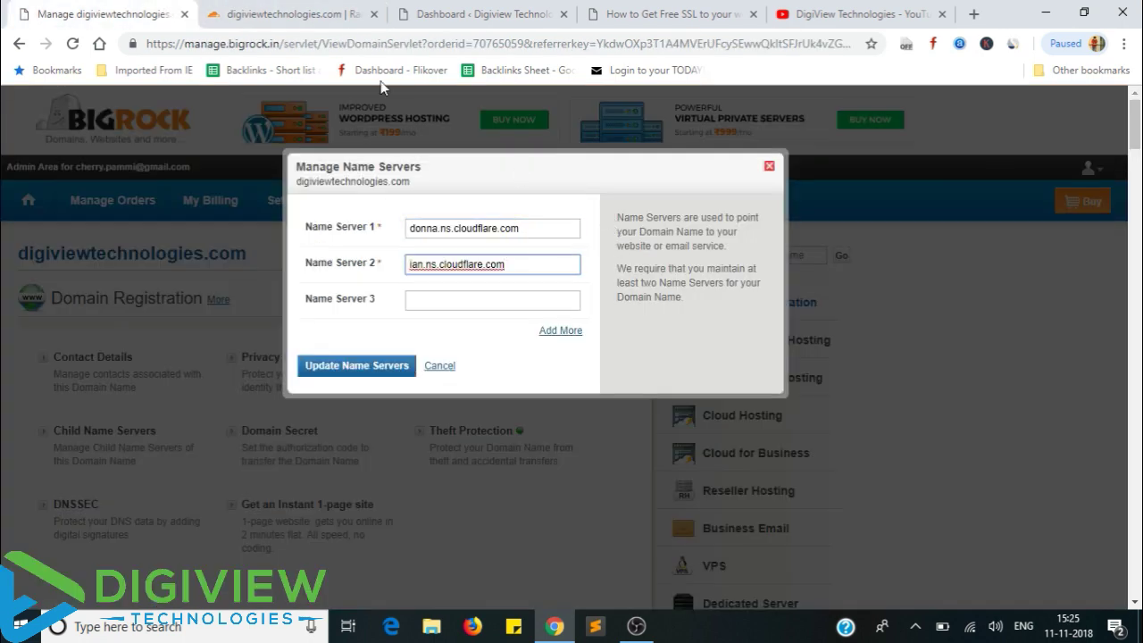
{"action": "left_click", "coordinate": [314, 11]}
{"action": "scroll", "coordinate": [622, 411], "scroll_direction": "down", "scroll_amount": 1}
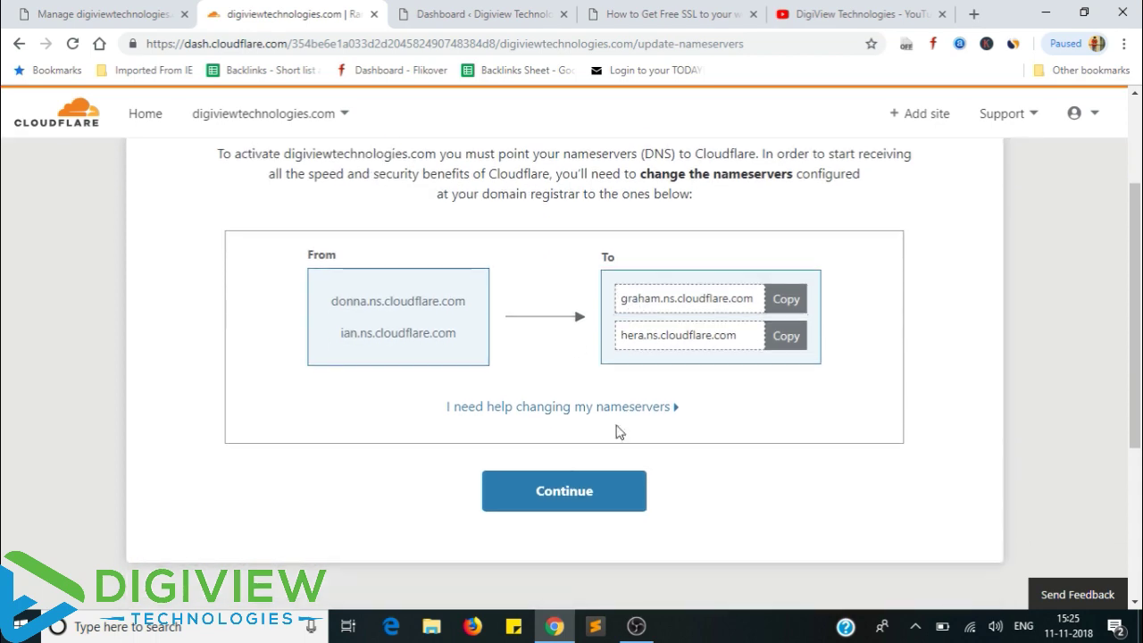
{"action": "left_click", "coordinate": [554, 493]}
{"action": "scroll", "coordinate": [561, 491], "scroll_direction": "down", "scroll_amount": 2}
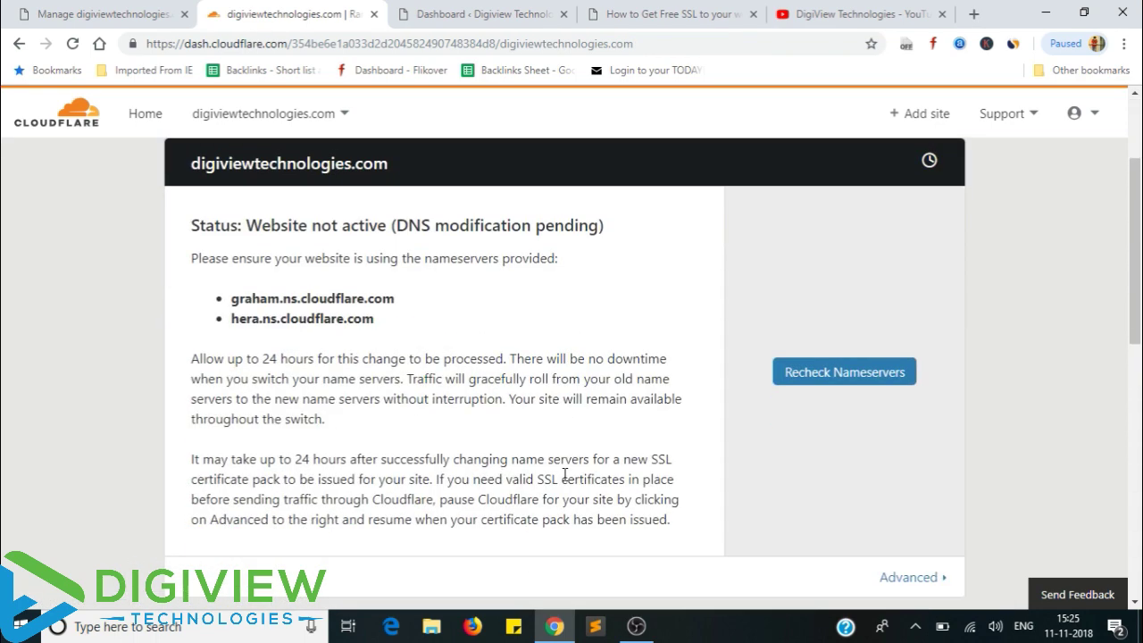
Open the SSL settings for digiviewtechnologies.com from the Domain Summary.
{"action": "scroll", "coordinate": [530, 438], "scroll_direction": "up", "scroll_amount": 1}
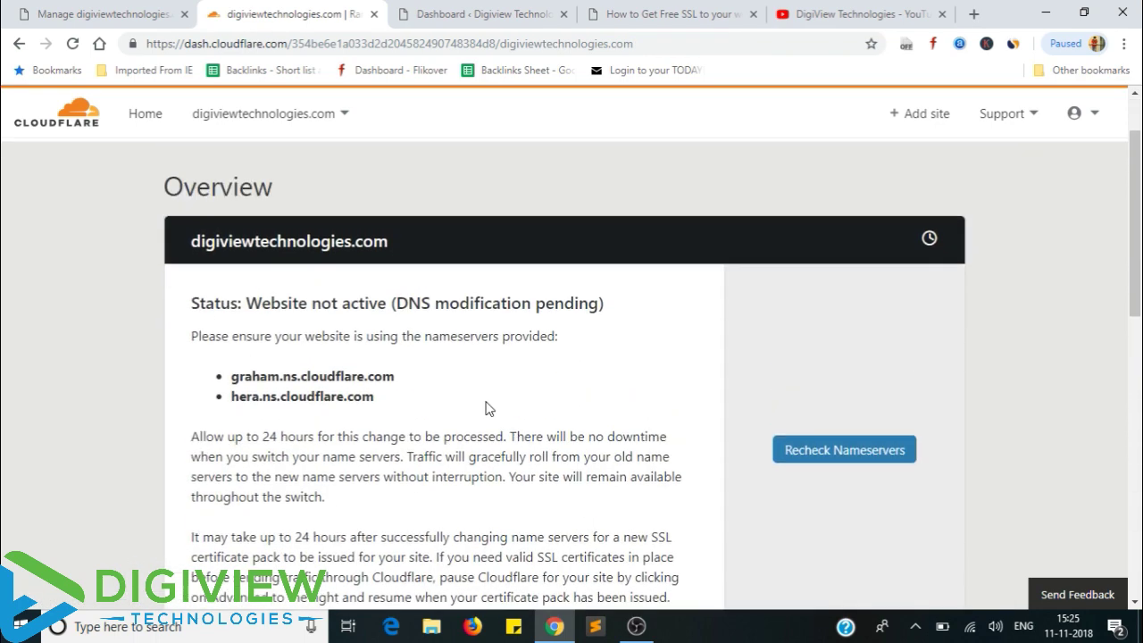
{"action": "scroll", "coordinate": [585, 297], "scroll_direction": "down", "scroll_amount": 3}
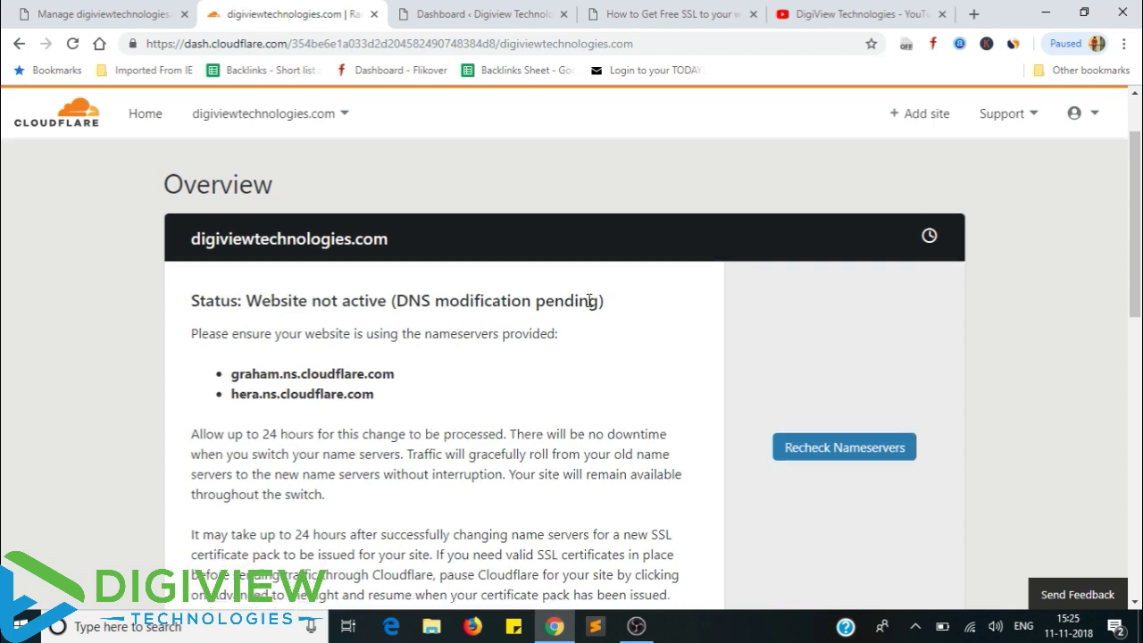
{"action": "scroll", "coordinate": [554, 277], "scroll_direction": "down", "scroll_amount": 2}
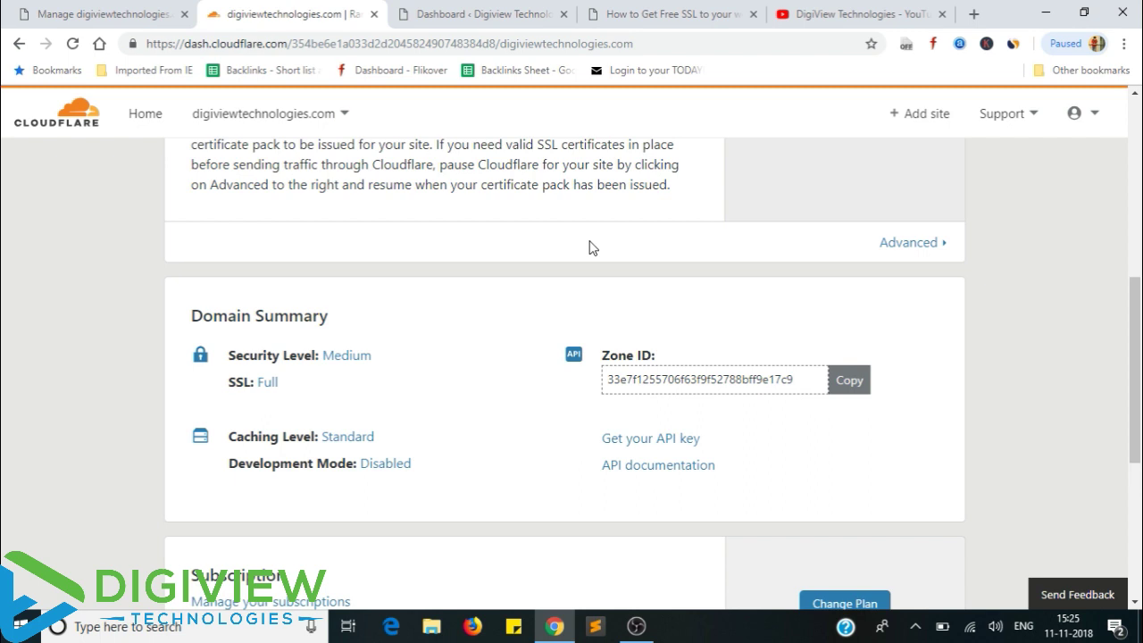
{"action": "scroll", "coordinate": [589, 247], "scroll_direction": "down", "scroll_amount": 2}
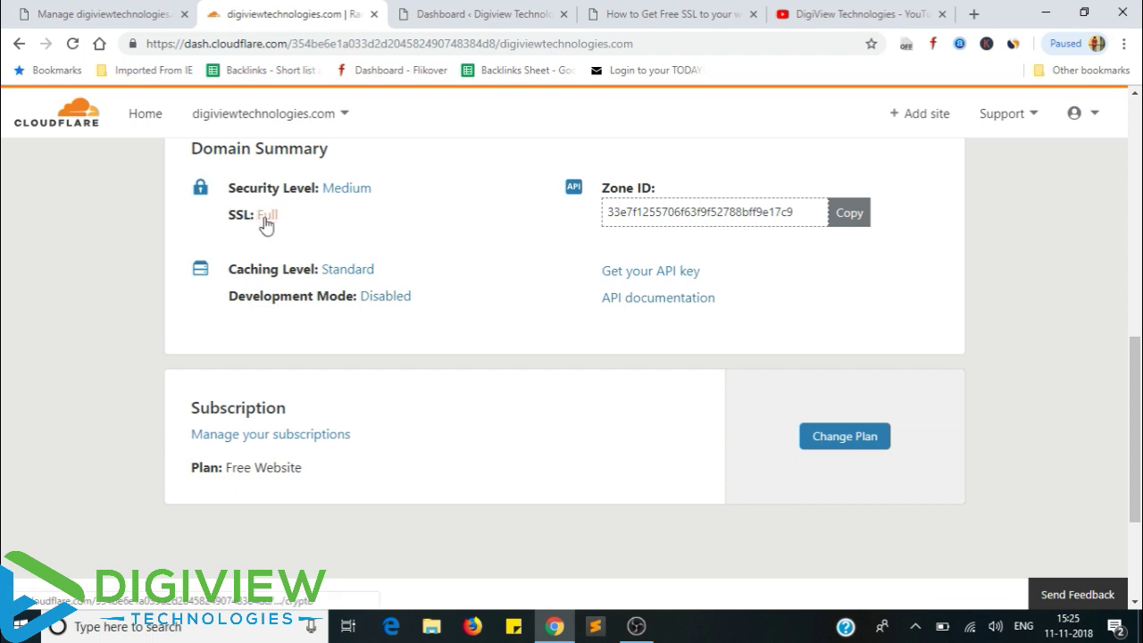
{"action": "left_click", "coordinate": [267, 216]}
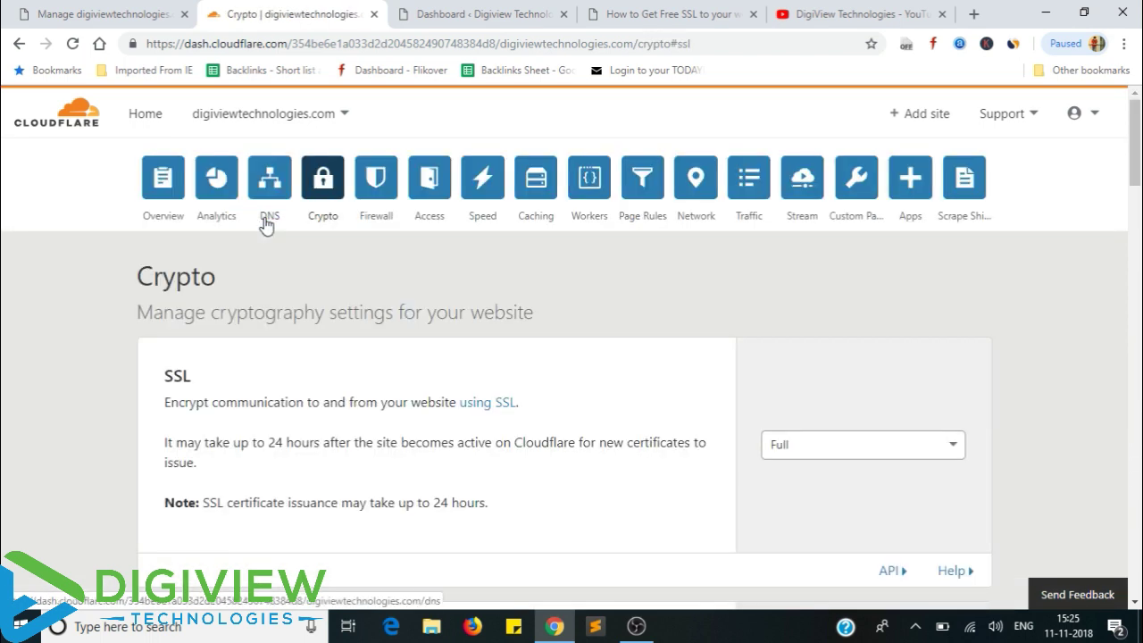
{"action": "left_click_drag", "start_coordinate": [166, 375], "coordinate": [234, 382]}
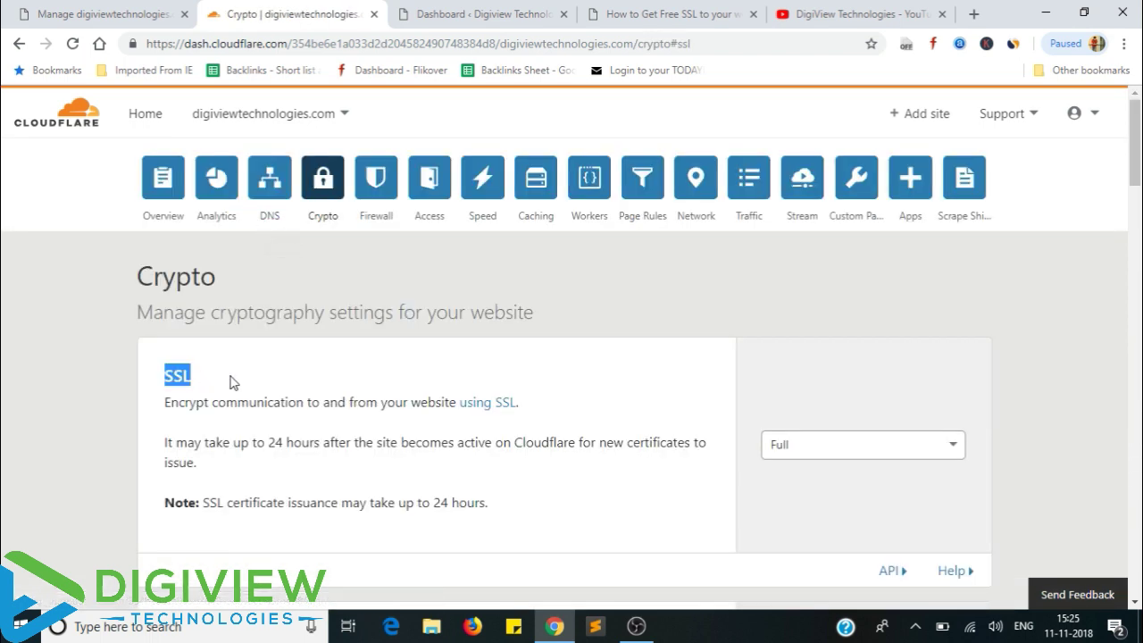
{"action": "scroll", "coordinate": [768, 375], "scroll_direction": "down", "scroll_amount": 1}
Change the SSL mode from Full to Flexible and review the 24-hour certificate issuance note.
{"action": "left_click", "coordinate": [815, 362]}
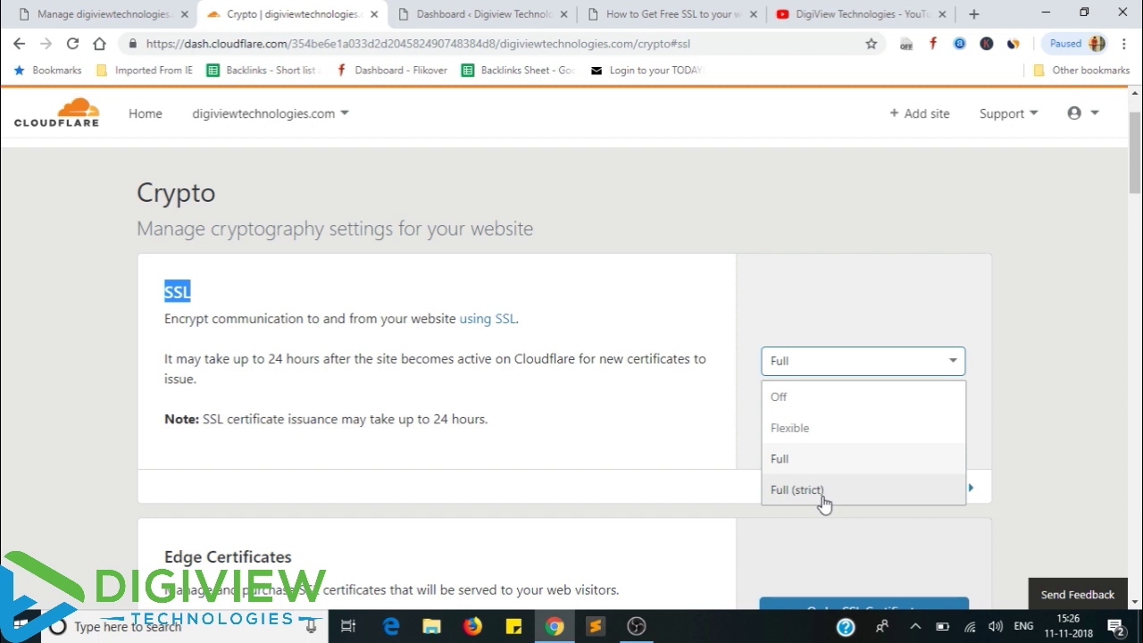
{"action": "left_click", "coordinate": [810, 432]}
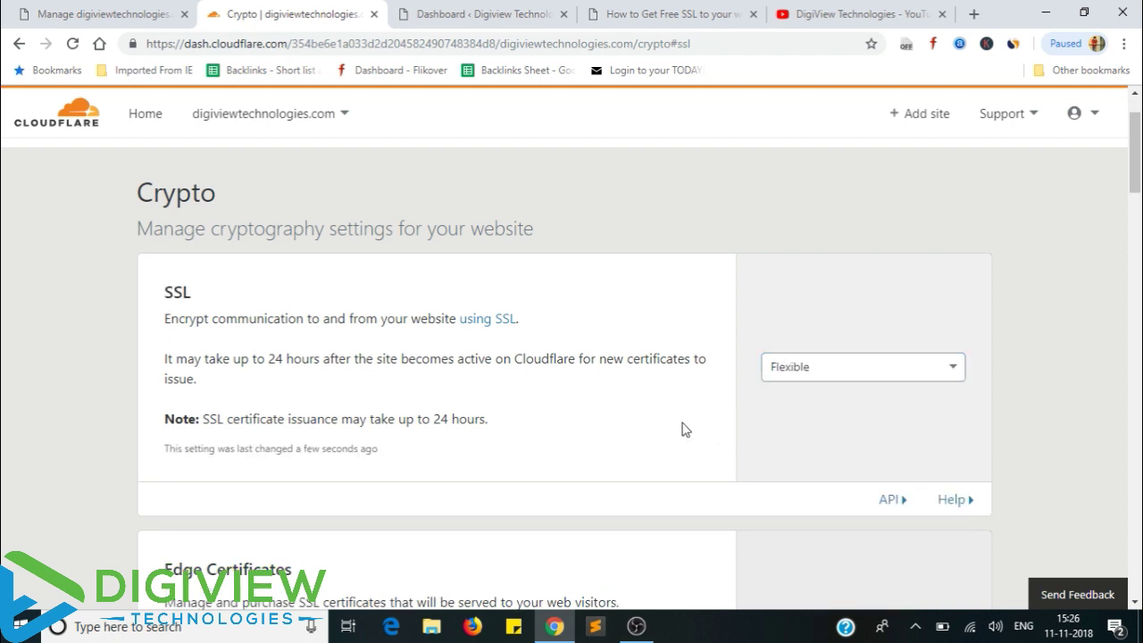
{"action": "left_click_drag", "start_coordinate": [205, 422], "coordinate": [500, 427]}
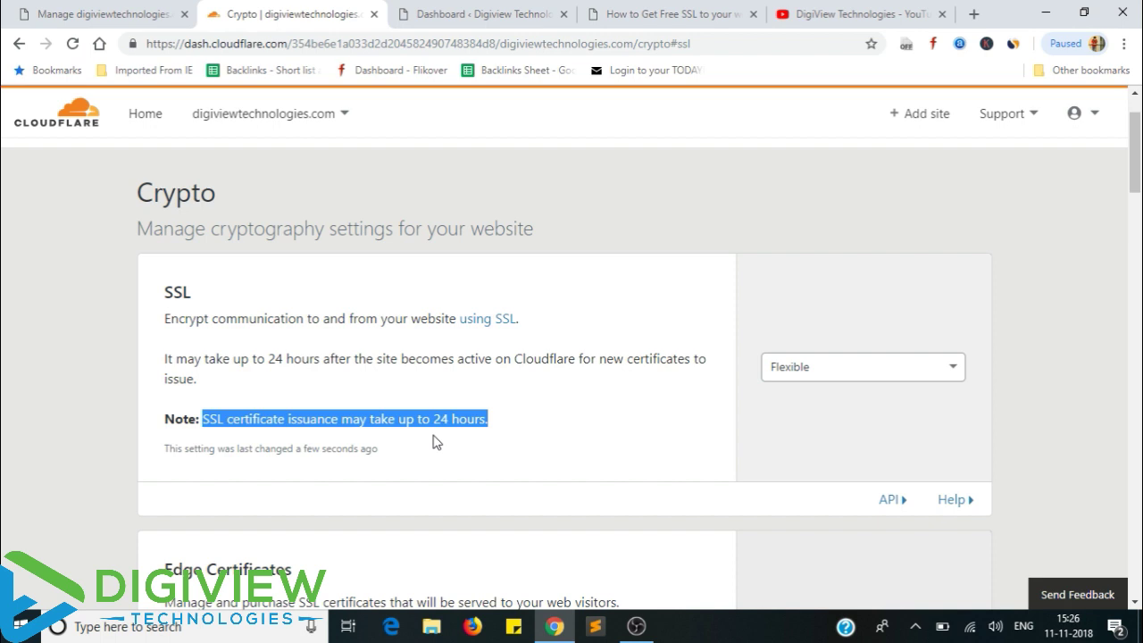
{"action": "left_click", "coordinate": [573, 435]}
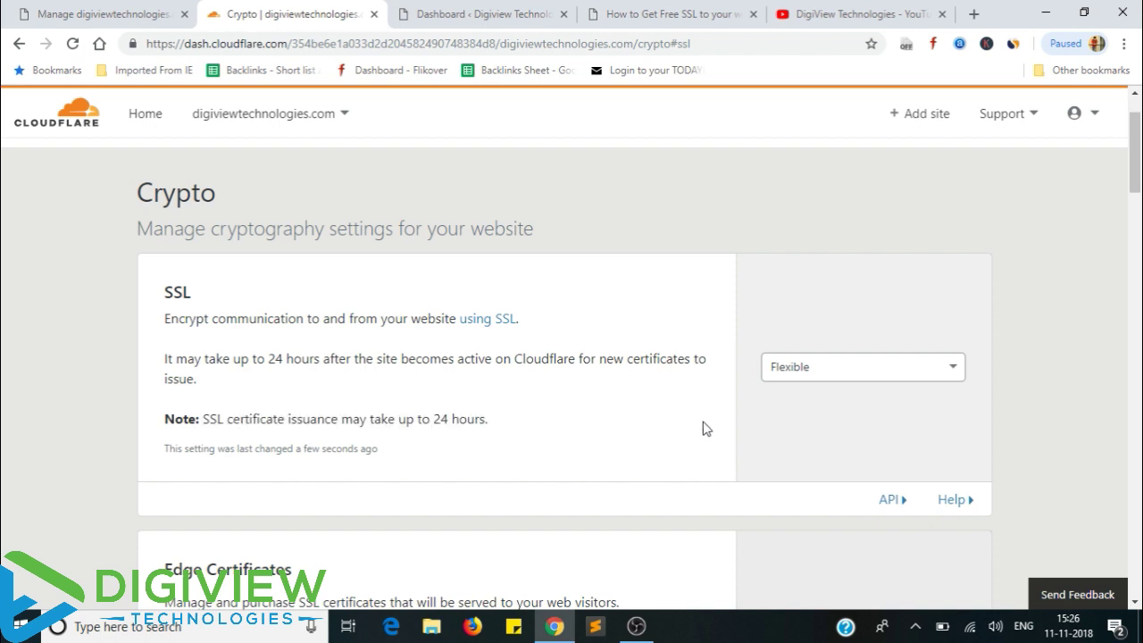
{"action": "scroll", "coordinate": [700, 427], "scroll_direction": "down", "scroll_amount": 2}
{"action": "scroll", "coordinate": [678, 419], "scroll_direction": "down", "scroll_amount": 2}
{"action": "scroll", "coordinate": [749, 375], "scroll_direction": "up", "scroll_amount": 5}
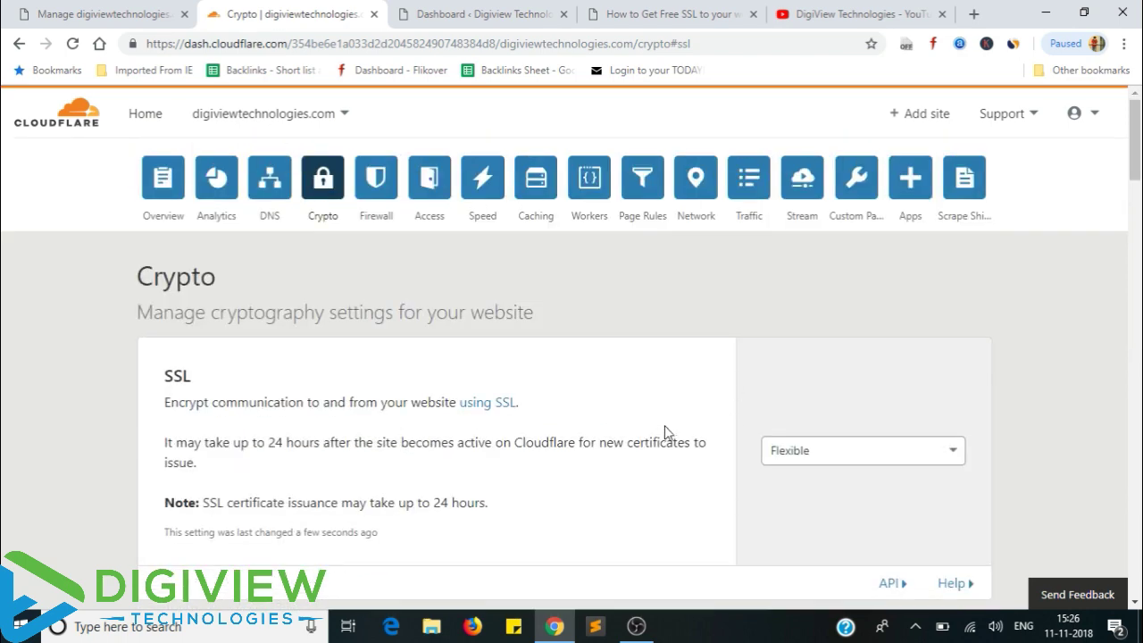
In WordPress Installed Plugins, find Really Simple SSL and copy its name.
{"action": "left_click", "coordinate": [482, 11]}
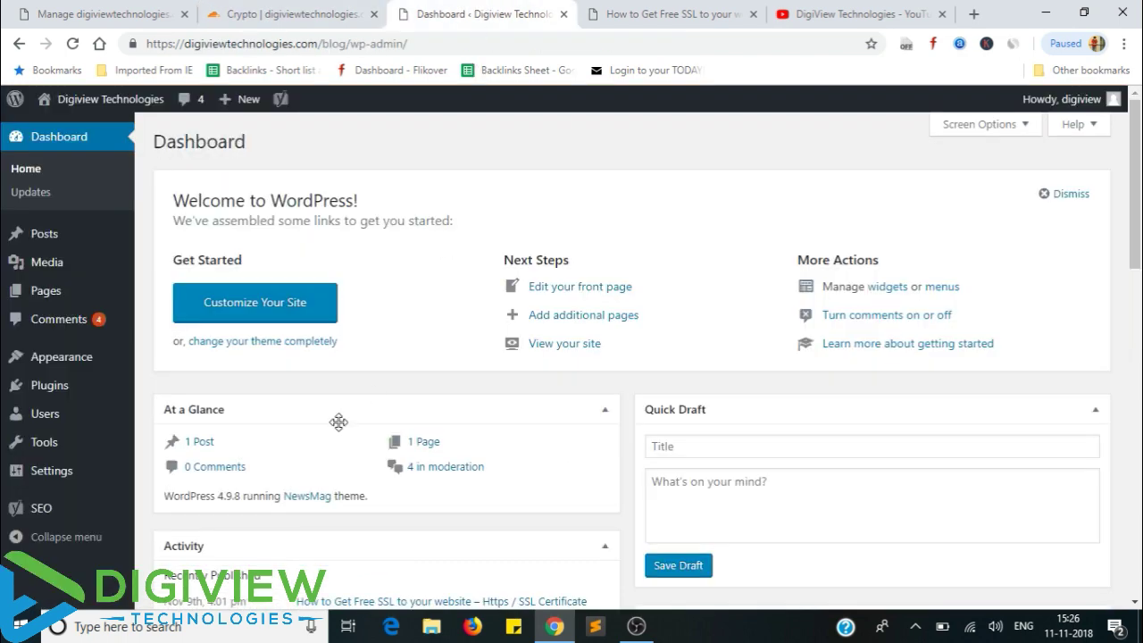
{"action": "mouse_move", "coordinate": [62, 390]}
{"action": "left_click", "coordinate": [188, 390]}
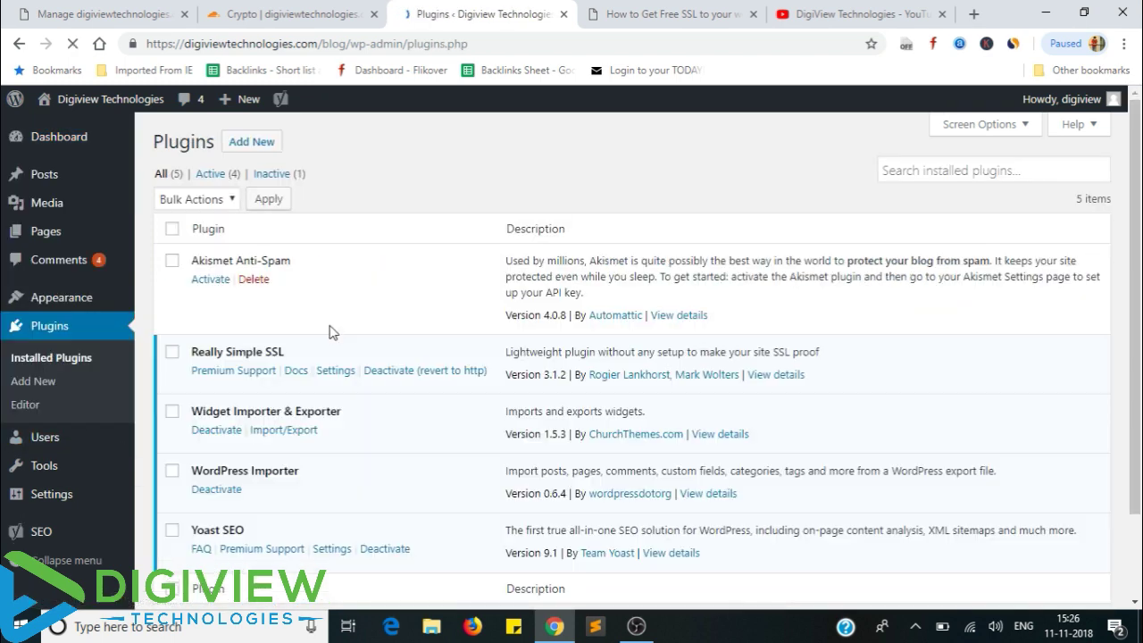
{"action": "mouse_move", "coordinate": [193, 350]}
{"action": "left_mouse_down"}
{"action": "mouse_move", "coordinate": [288, 357]}
{"action": "mouse_move", "coordinate": [191, 354]}
{"action": "left_mouse_up"}
{"action": "left_click", "coordinate": [295, 361]}
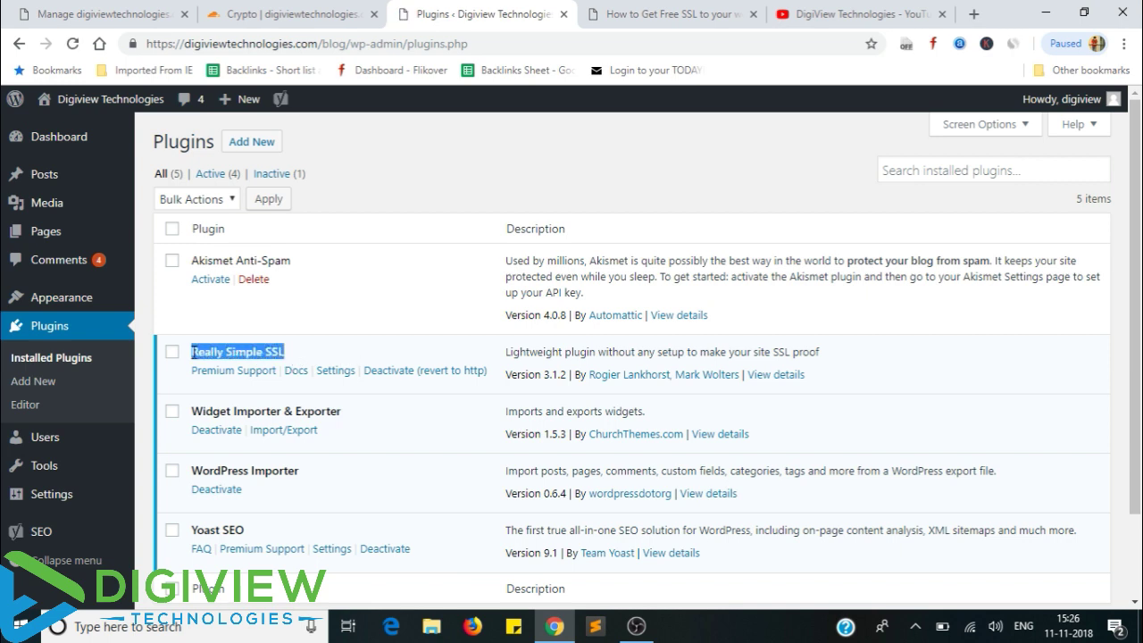
{"action": "right_click", "coordinate": [203, 356]}
{"action": "left_click", "coordinate": [243, 371]}
Search Add Plugins for Really Simple SSL to confirm it's active, then return to the Dashboard.
{"action": "left_click", "coordinate": [41, 385]}
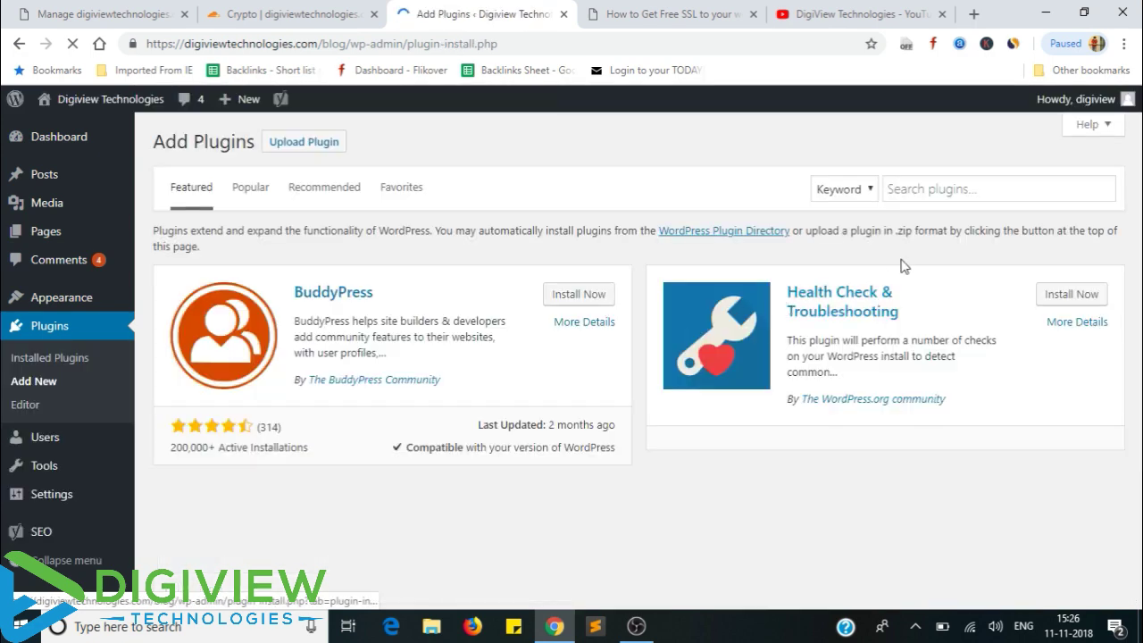
{"action": "left_click", "coordinate": [920, 190]}
{"action": "right_click", "coordinate": [919, 190]}
{"action": "left_click", "coordinate": [948, 328]}
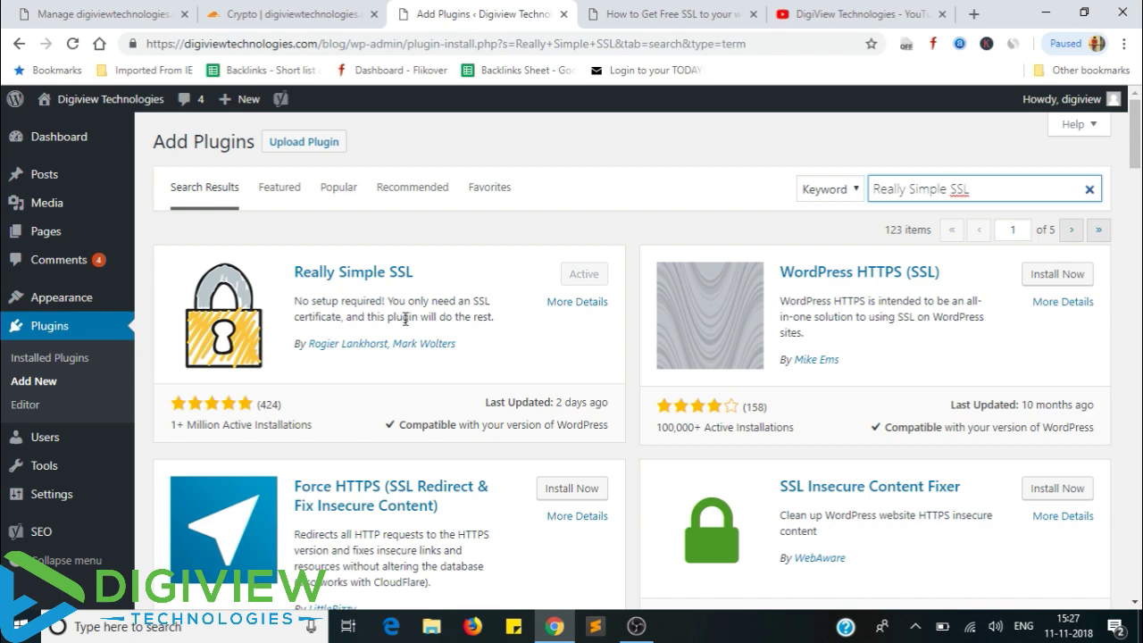
{"action": "mouse_move", "coordinate": [102, 175]}
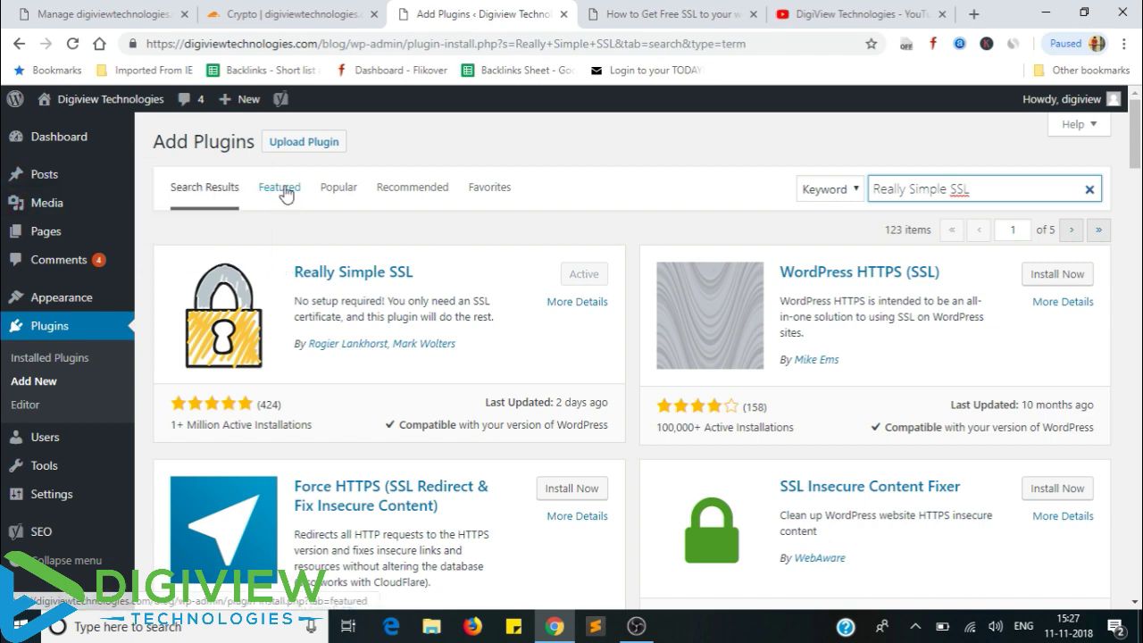
{"action": "left_click", "coordinate": [55, 146]}
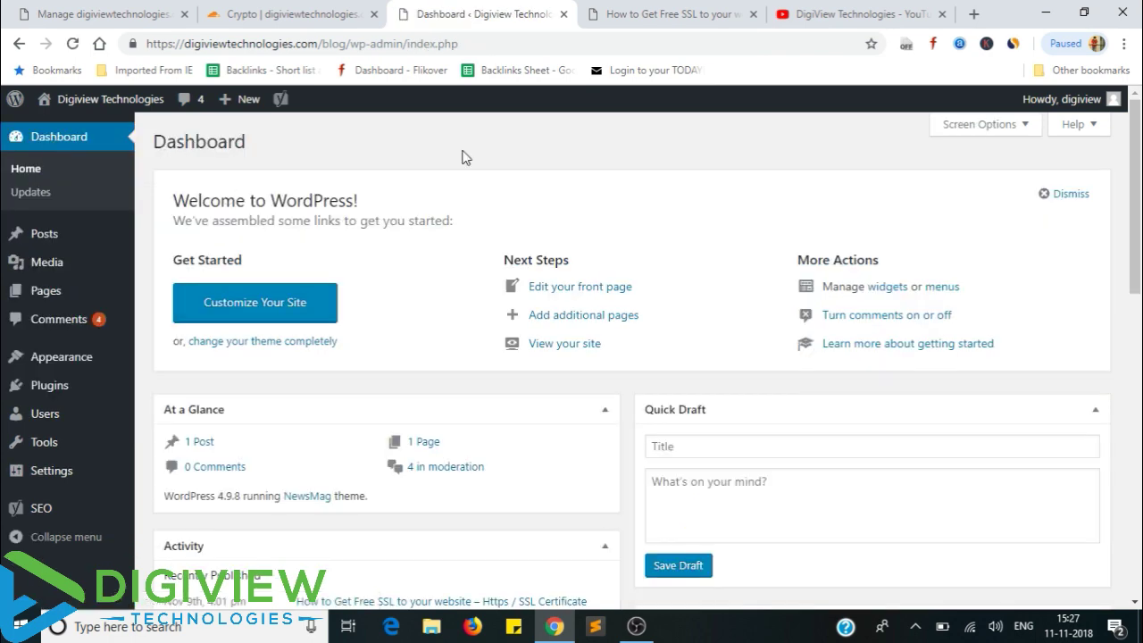